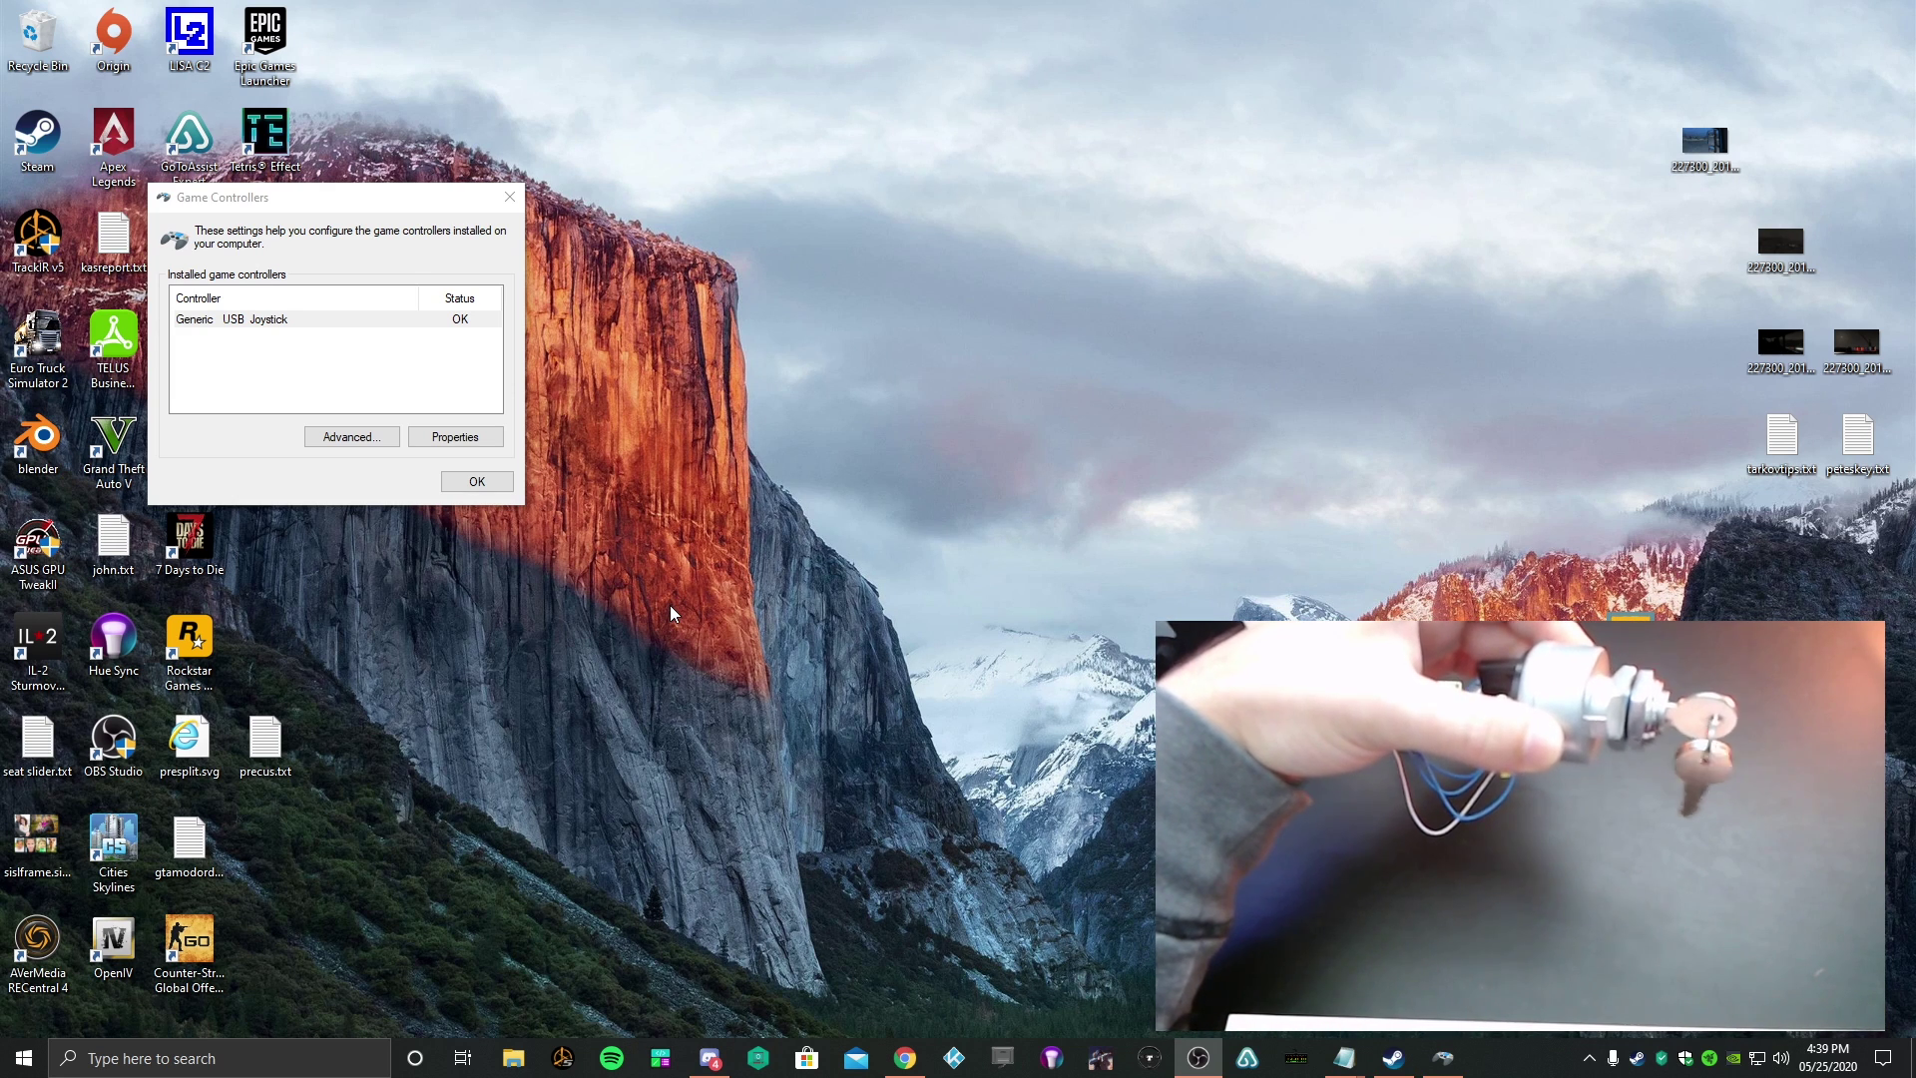
Step: Open the Generic USB Joystick's properties to test the key switch buttons
click(455, 436)
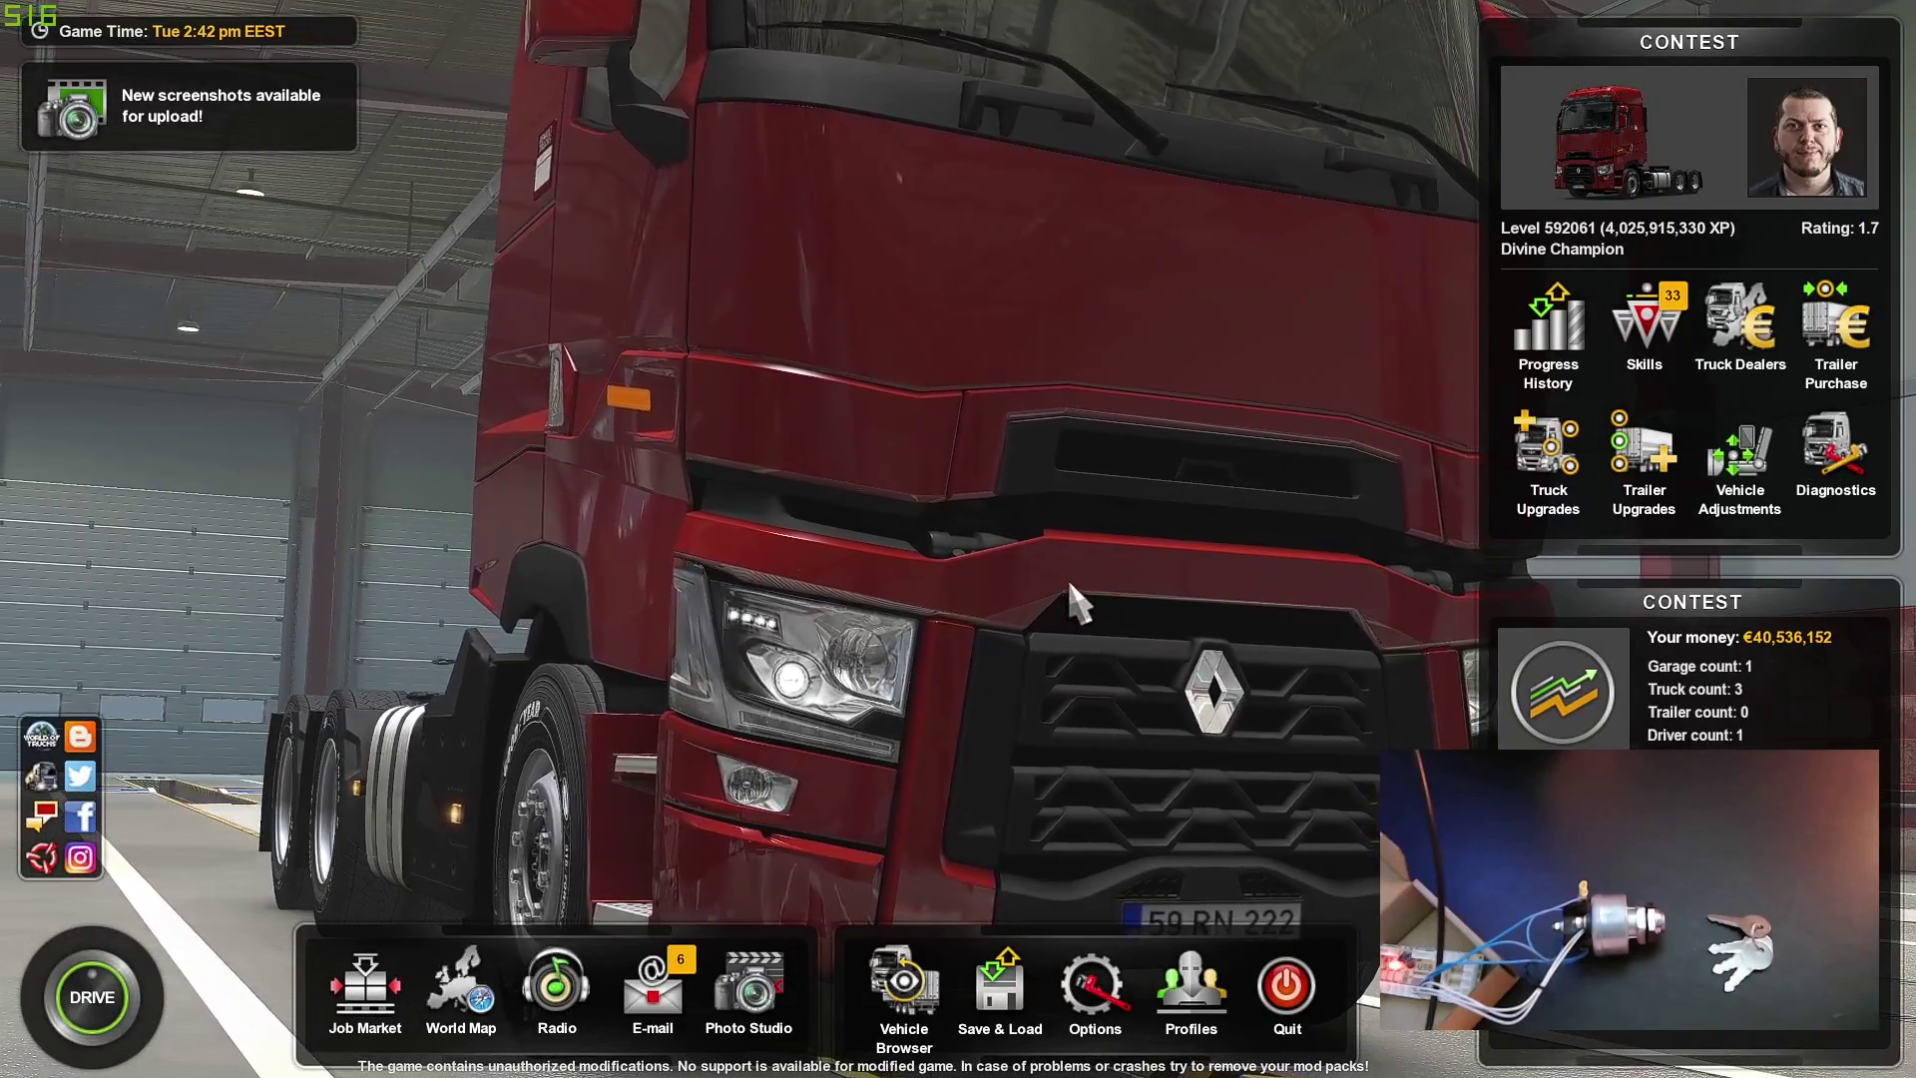
Step: In Gameplay truck settings, leave Automatic engine and electricity start unchecked, then go to Keys & Buttons
click(1093, 986)
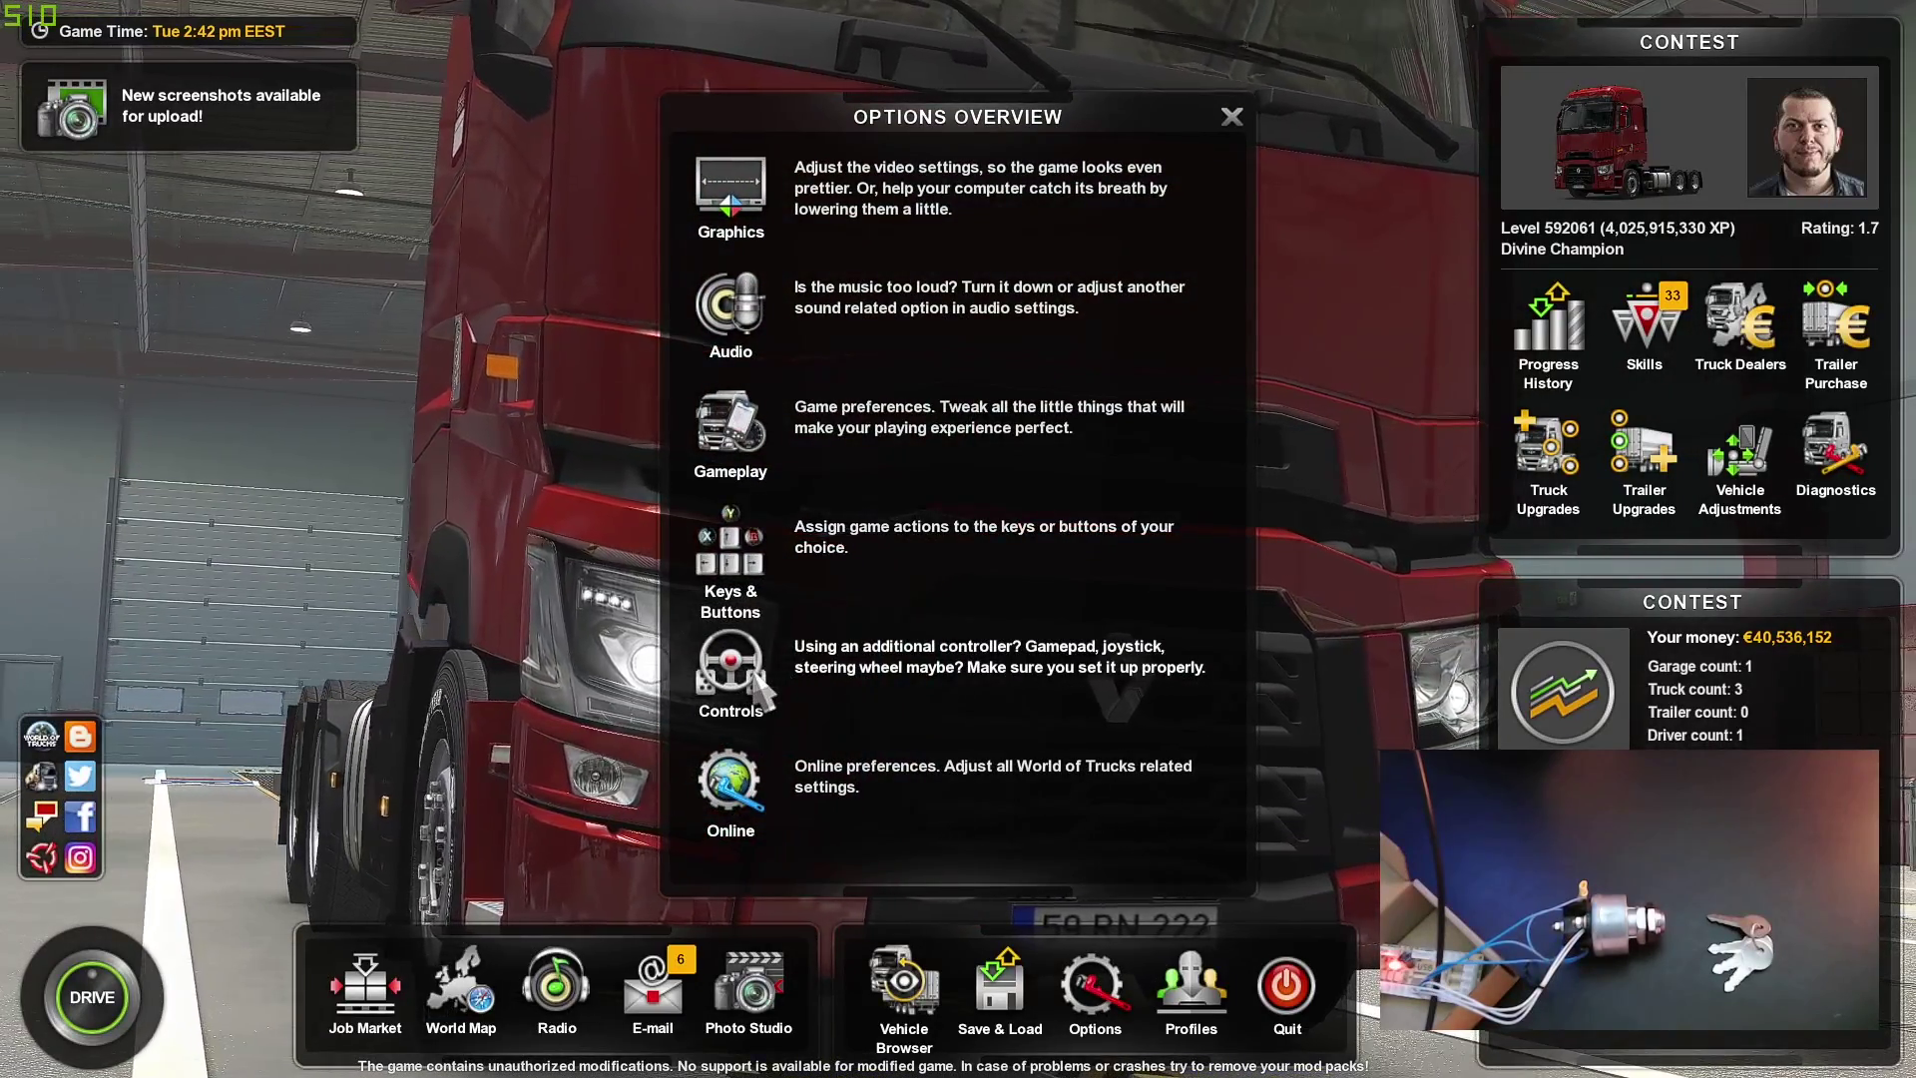
key(Escape)
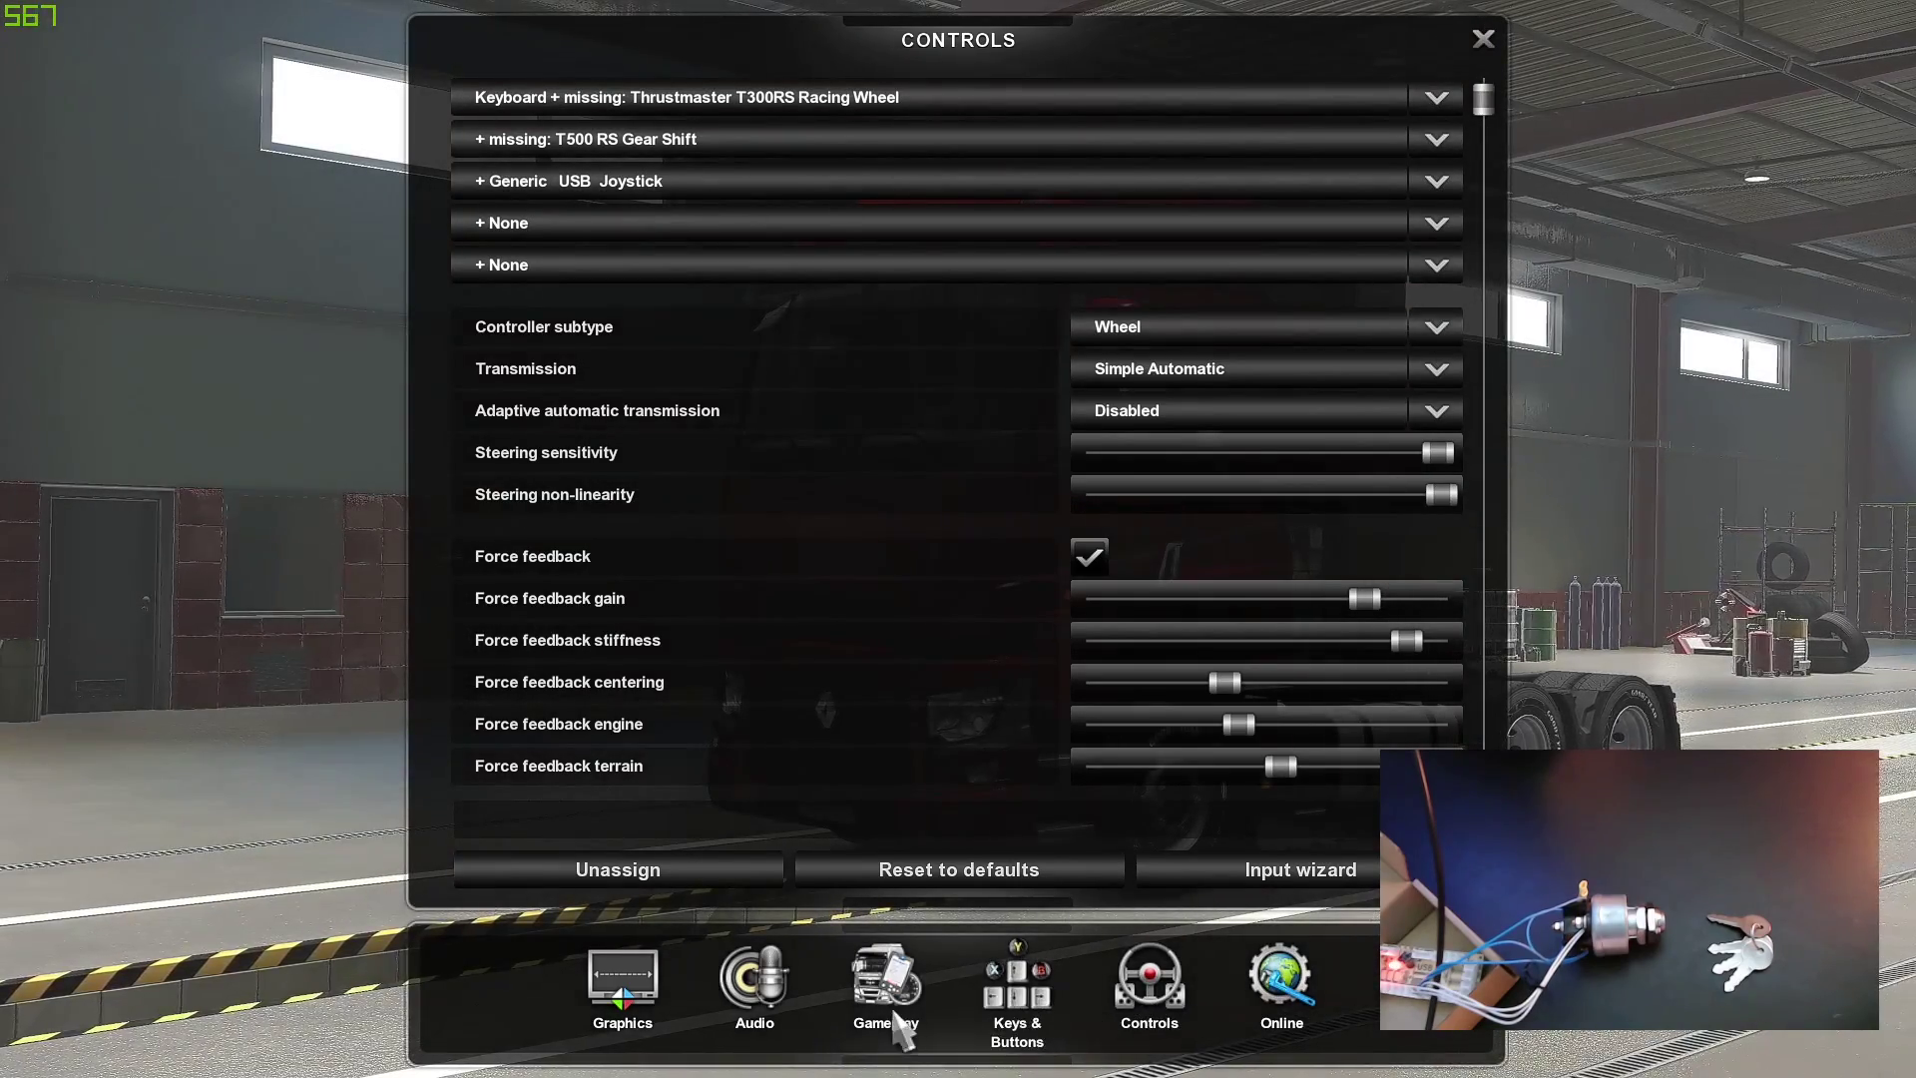
click(883, 983)
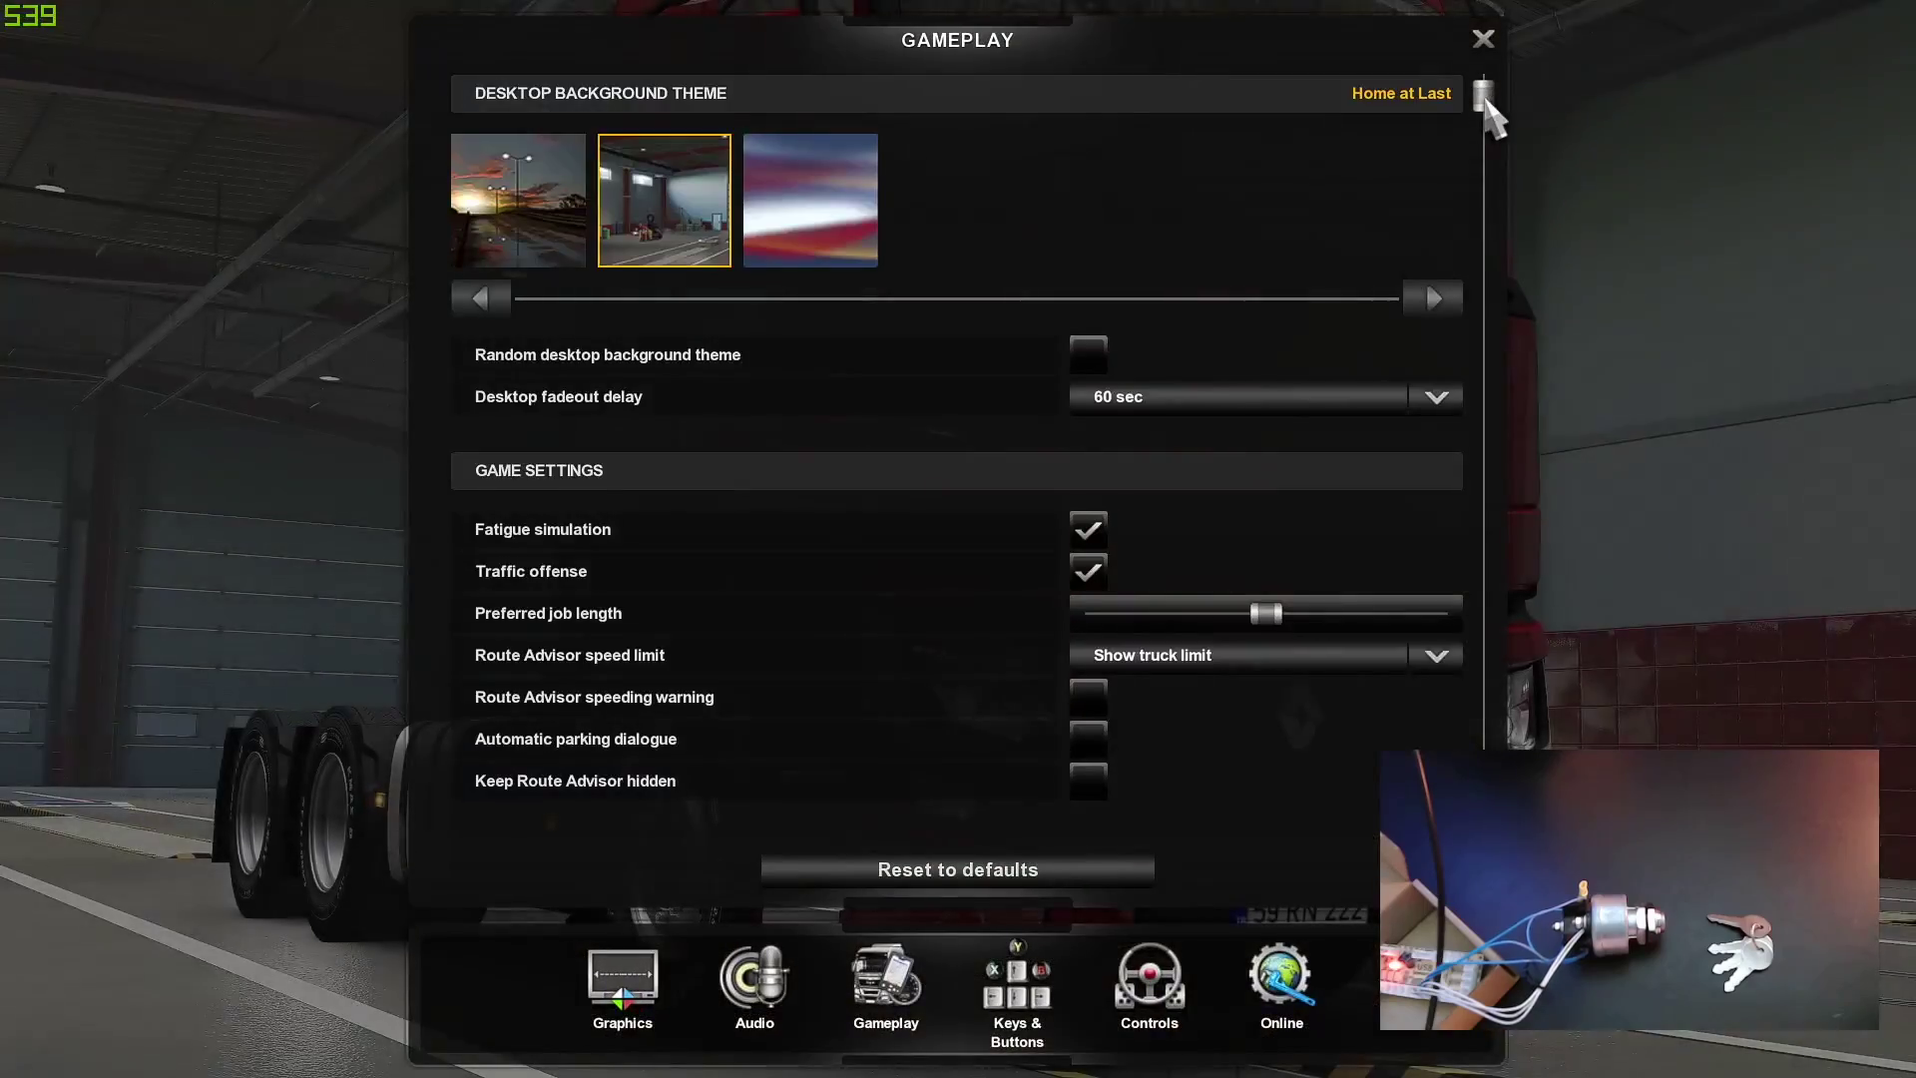
mouse_move(1484, 100)
mouse_down()
mouse_move(1511, 464)
mouse_move(1471, 517)
mouse_up()
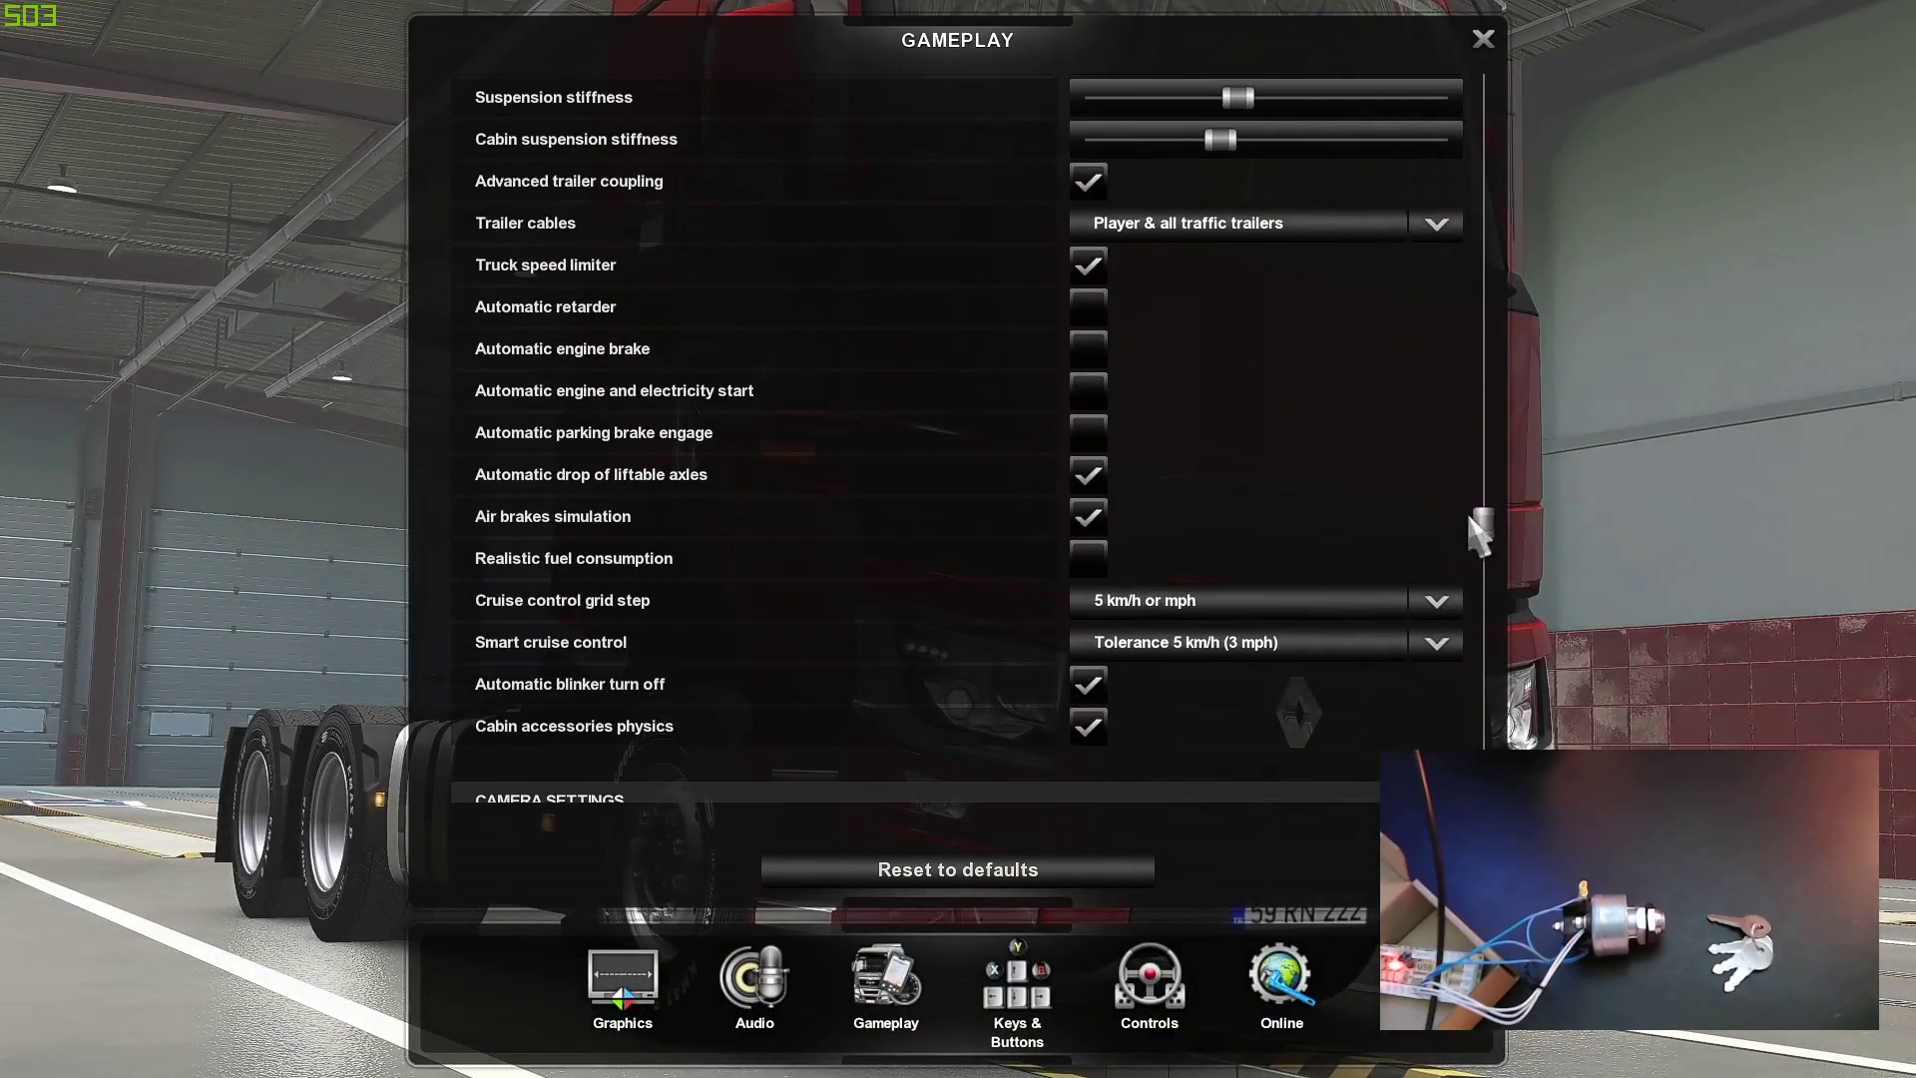
click(1094, 392)
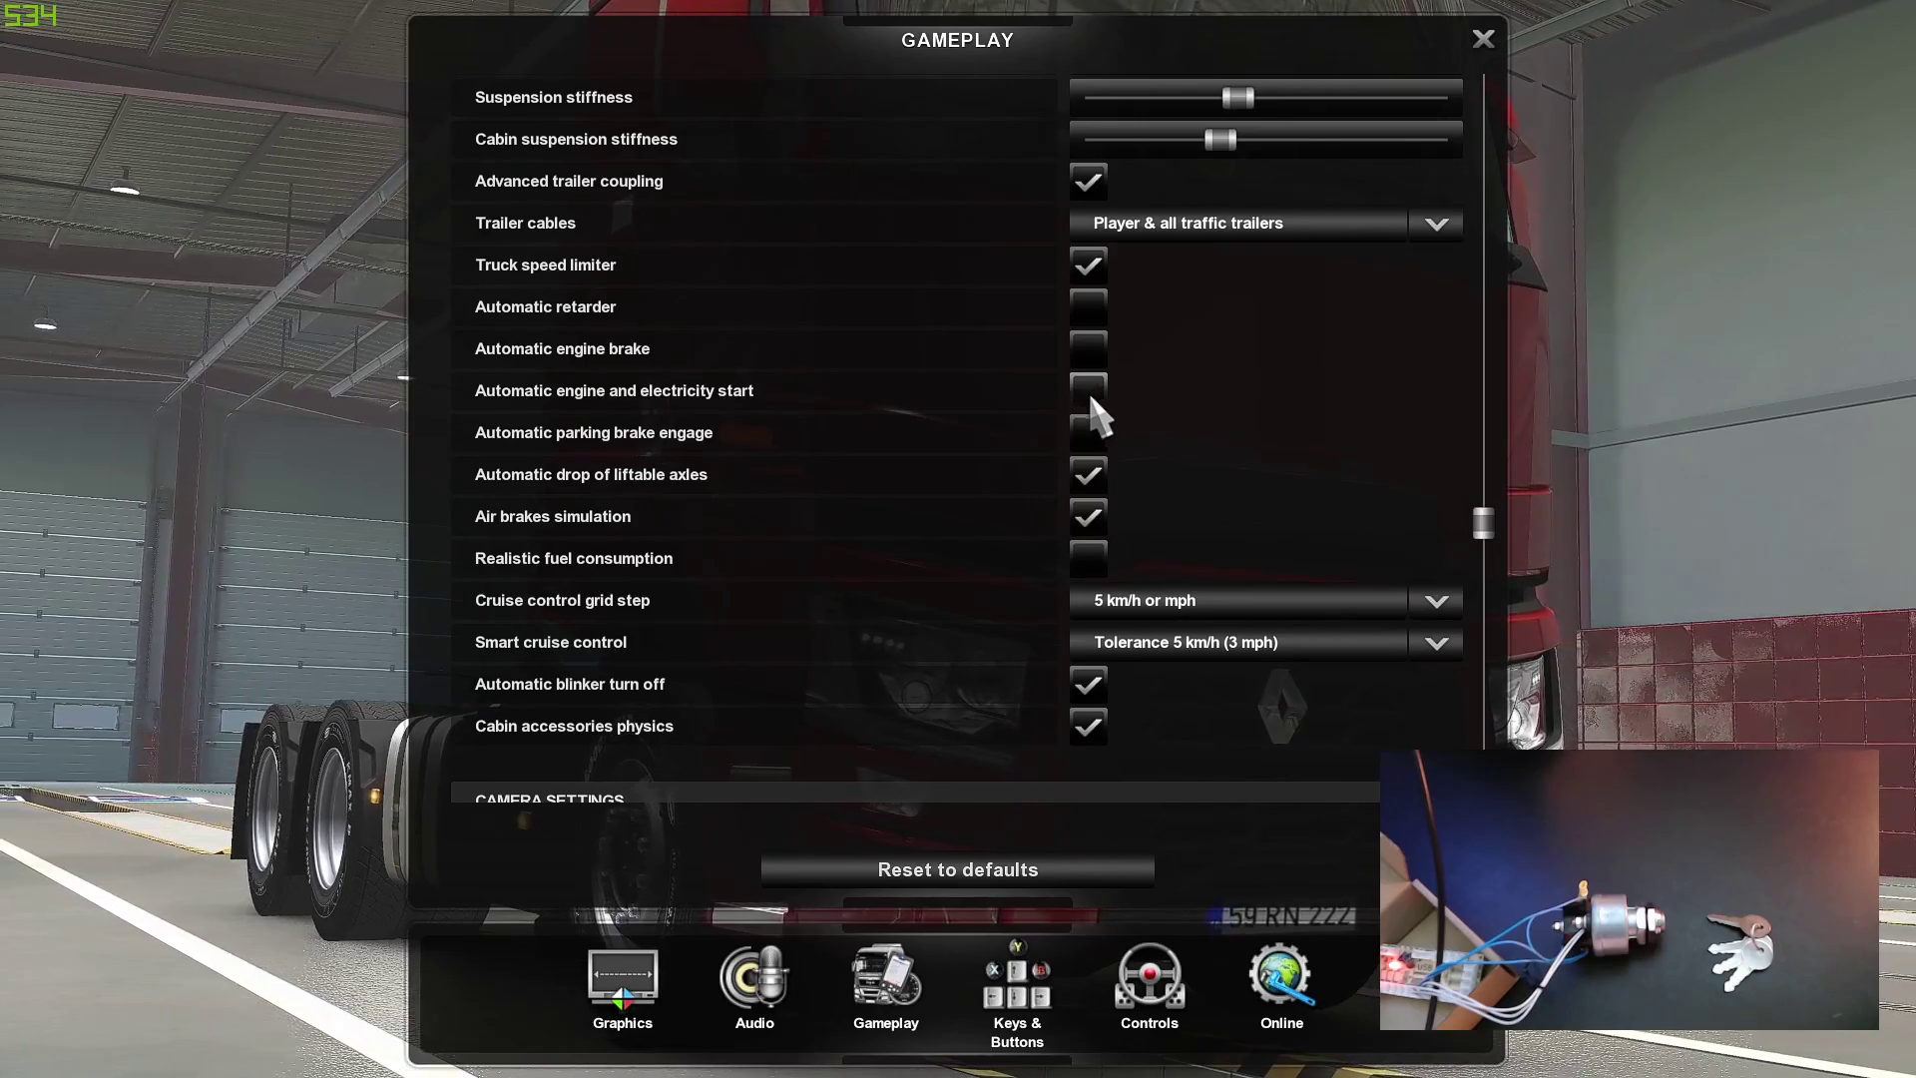
click(1082, 393)
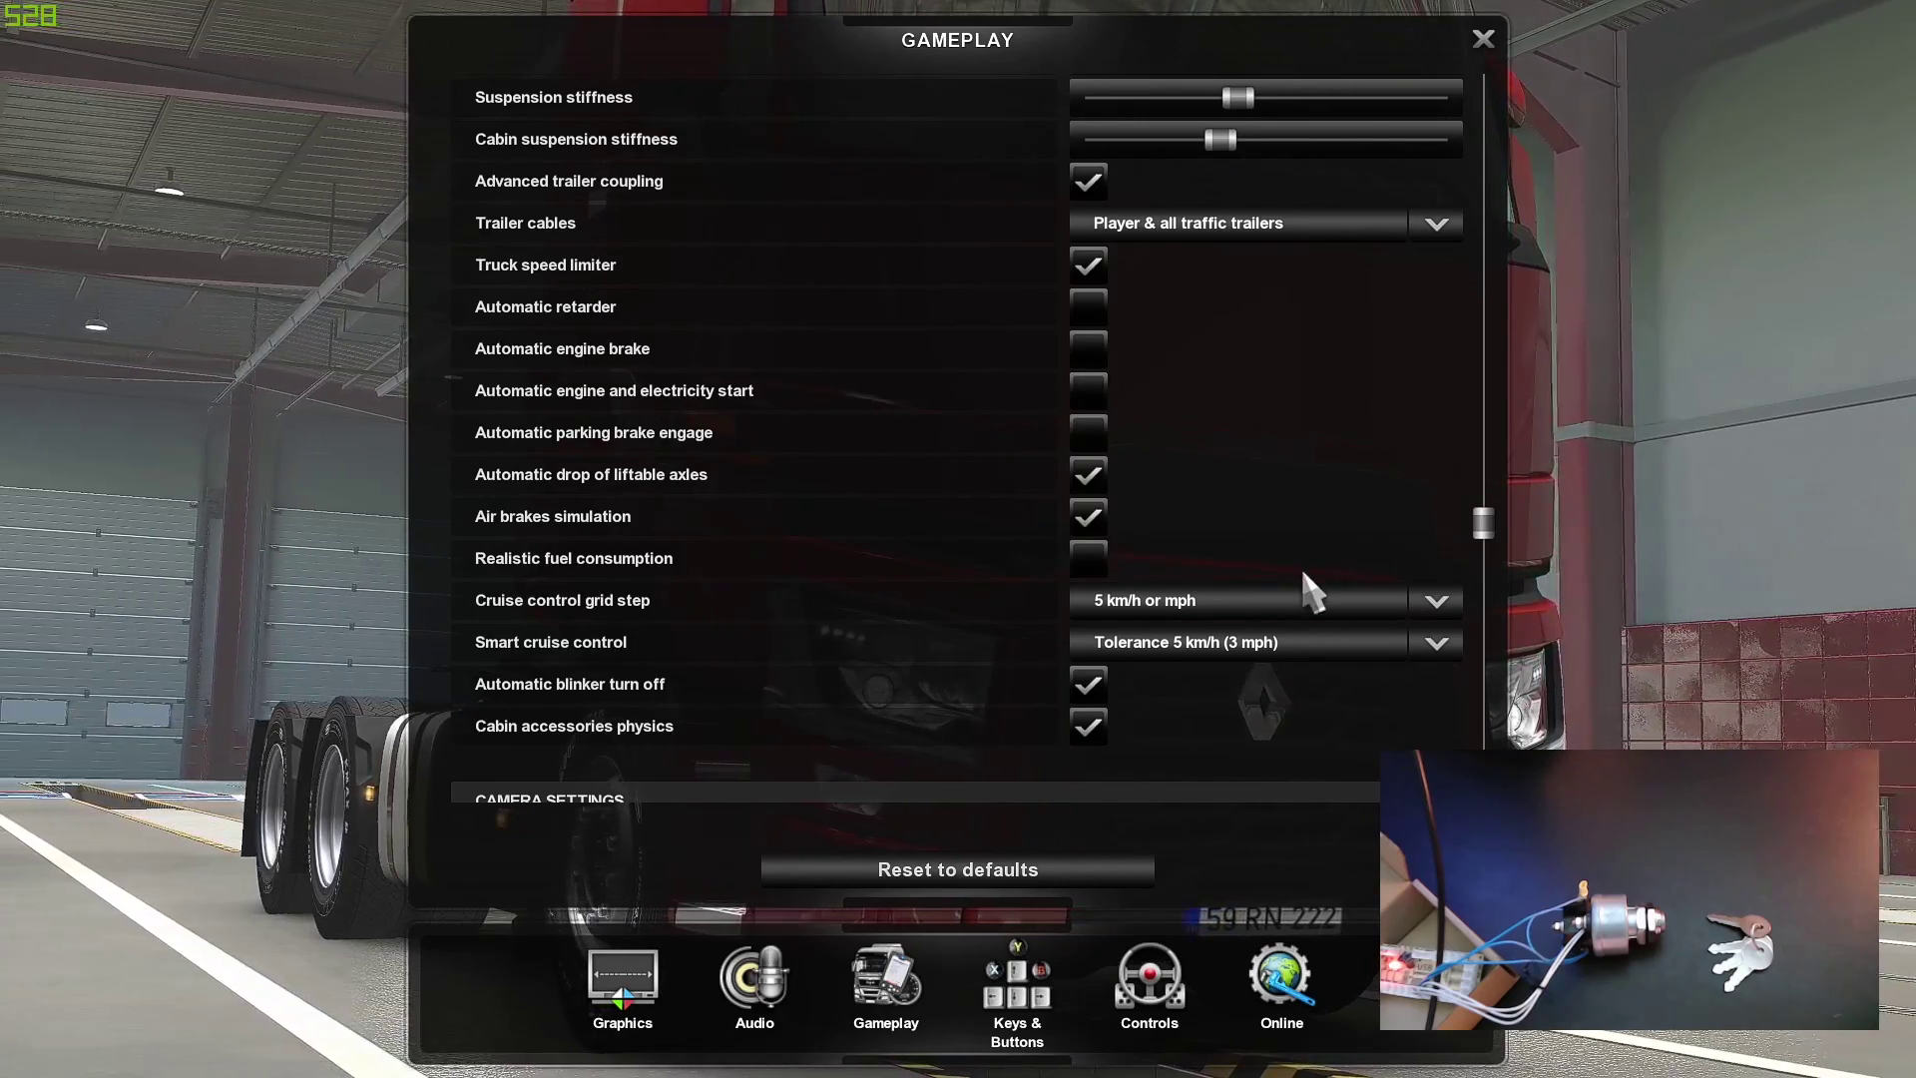
click(1034, 986)
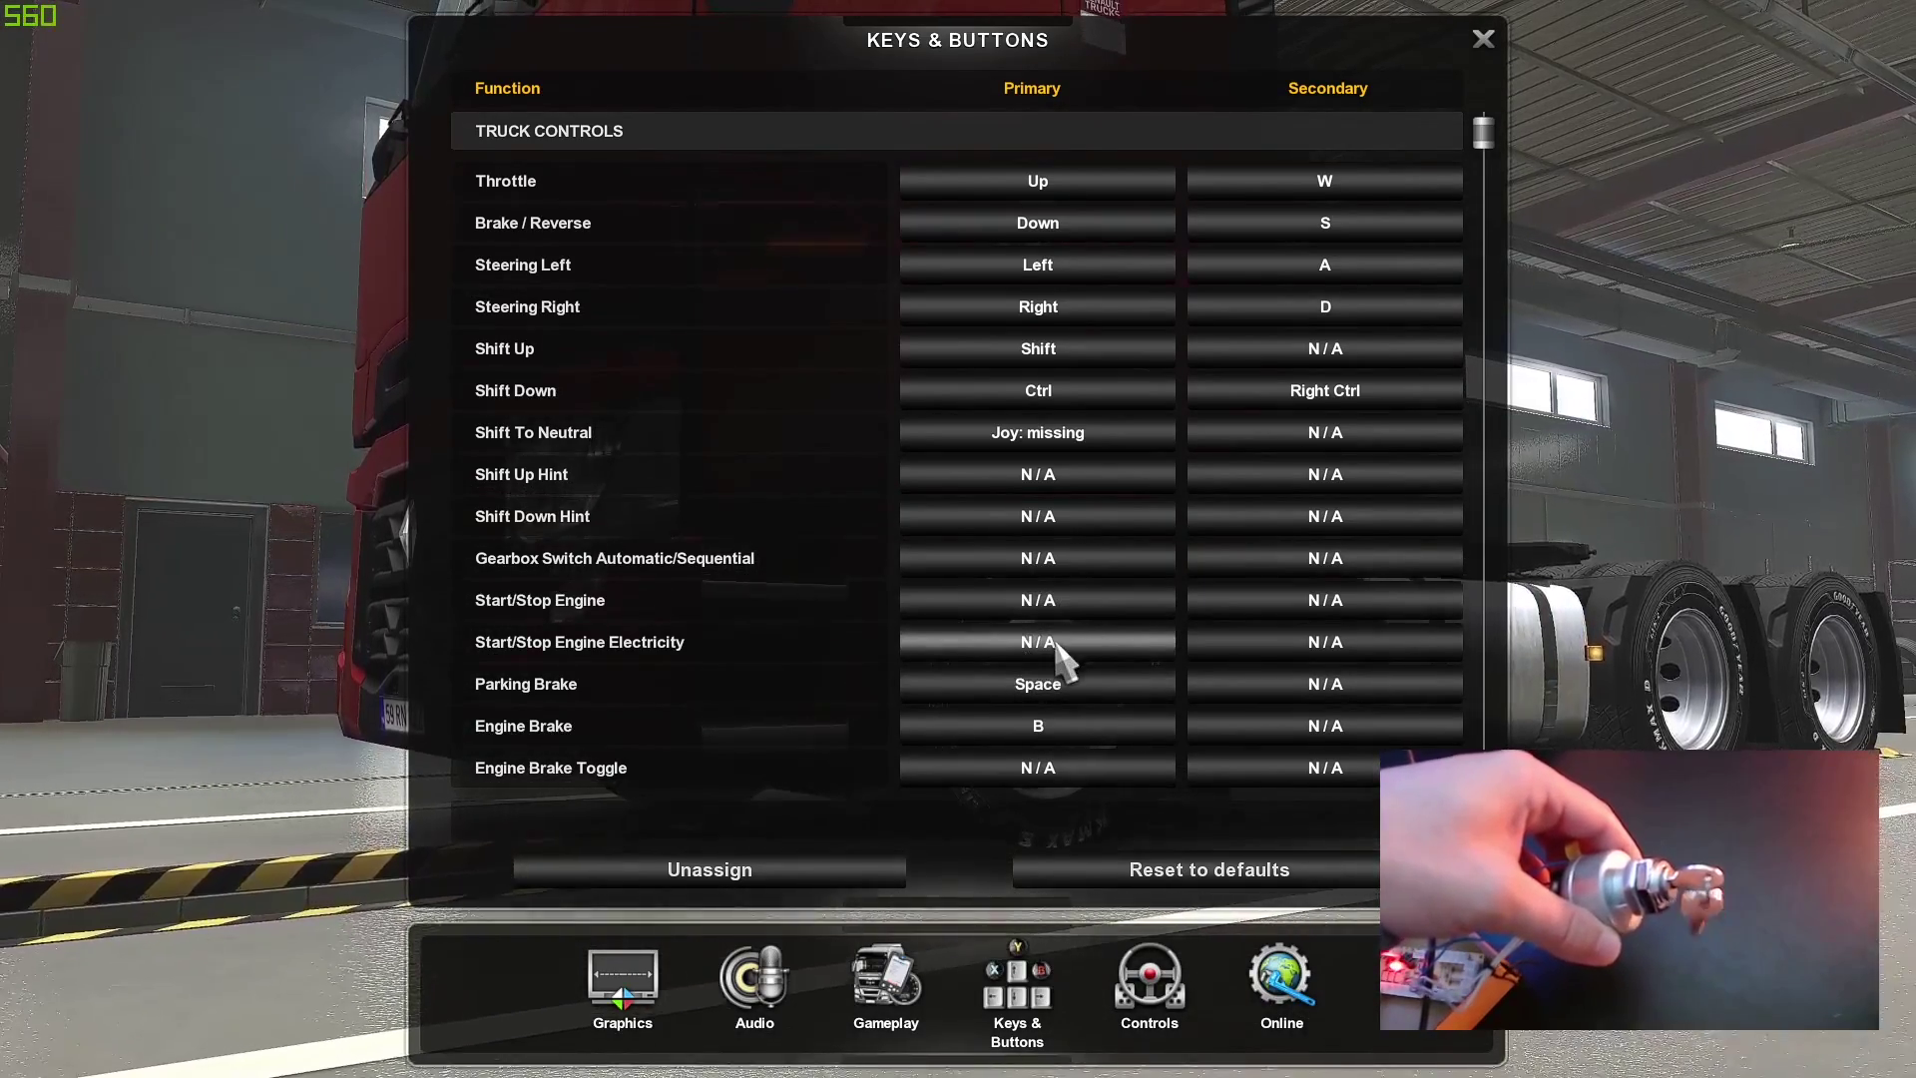
Step: Bind Start/Stop Engine Electricity to Joy 3 Button 8 and Start/Stop Engine to Button 9, then close Options
click(1069, 647)
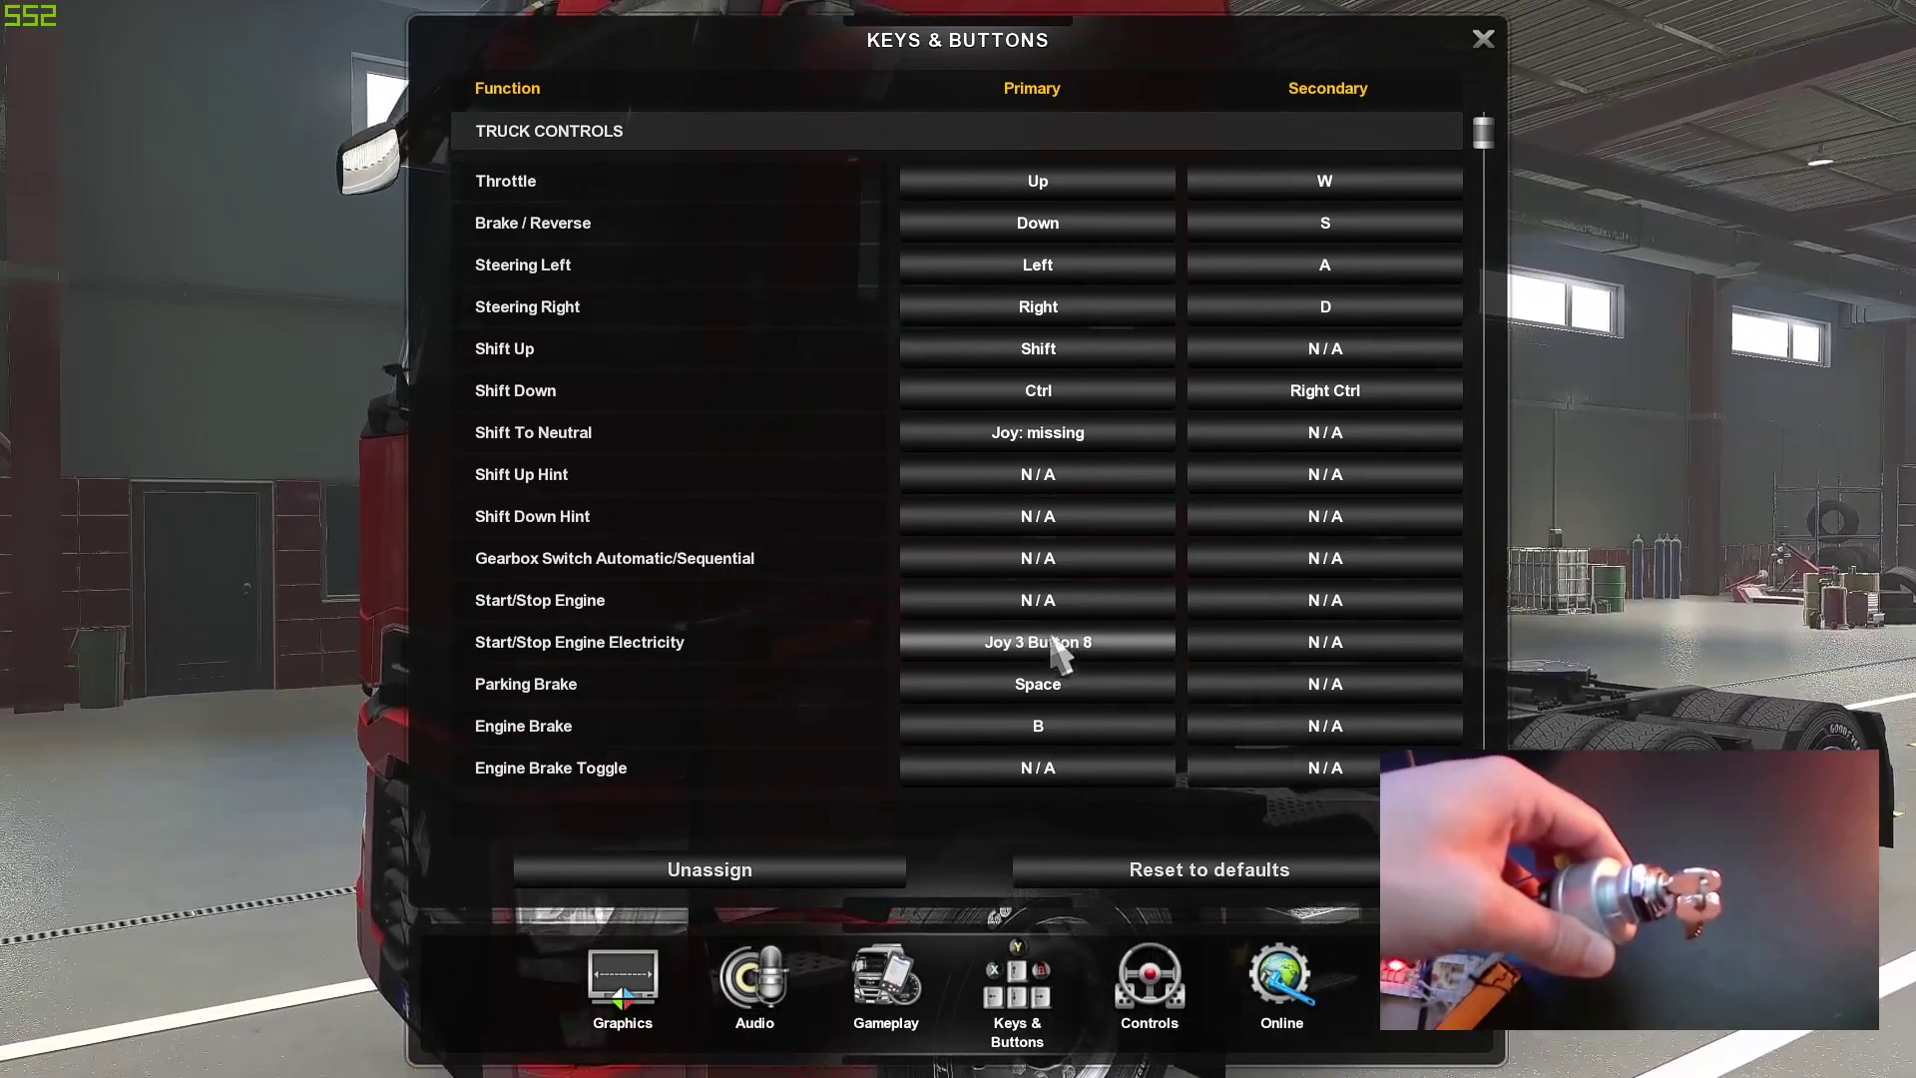
click(1045, 616)
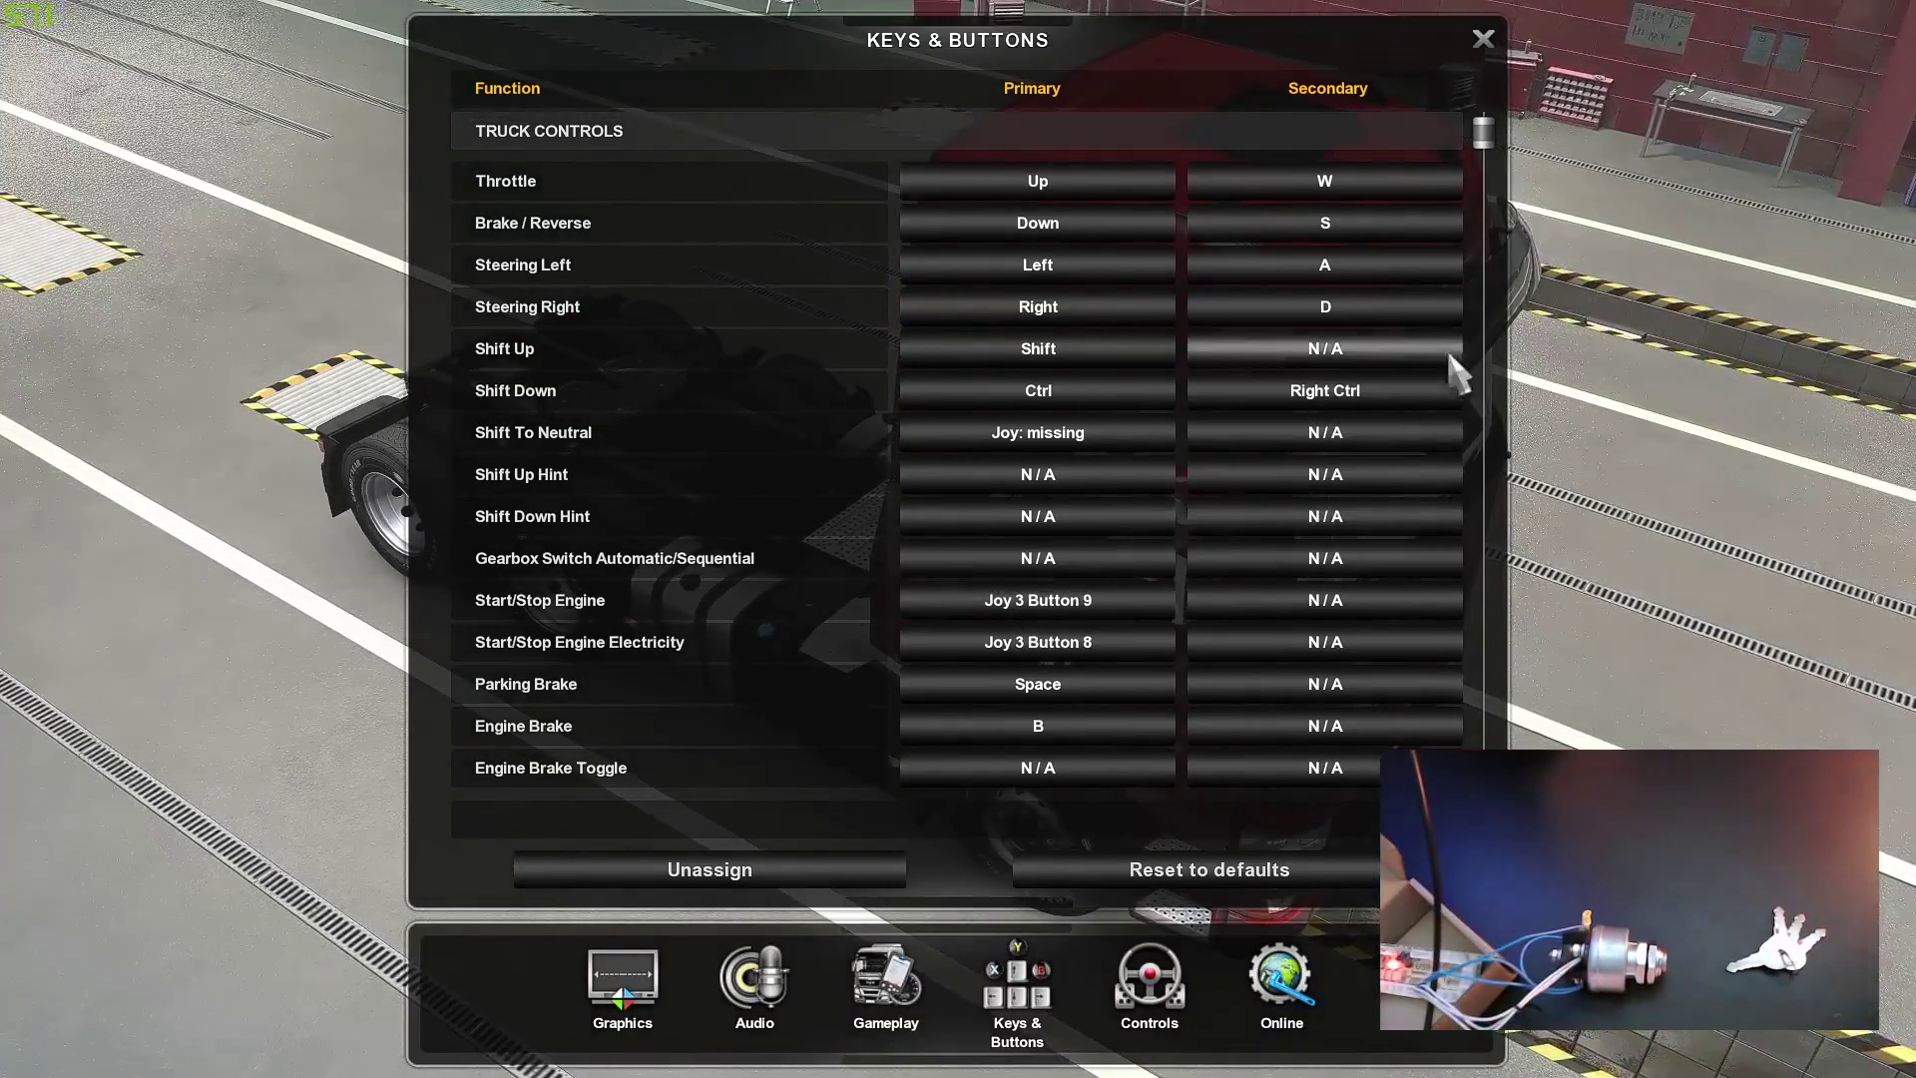
click(1482, 40)
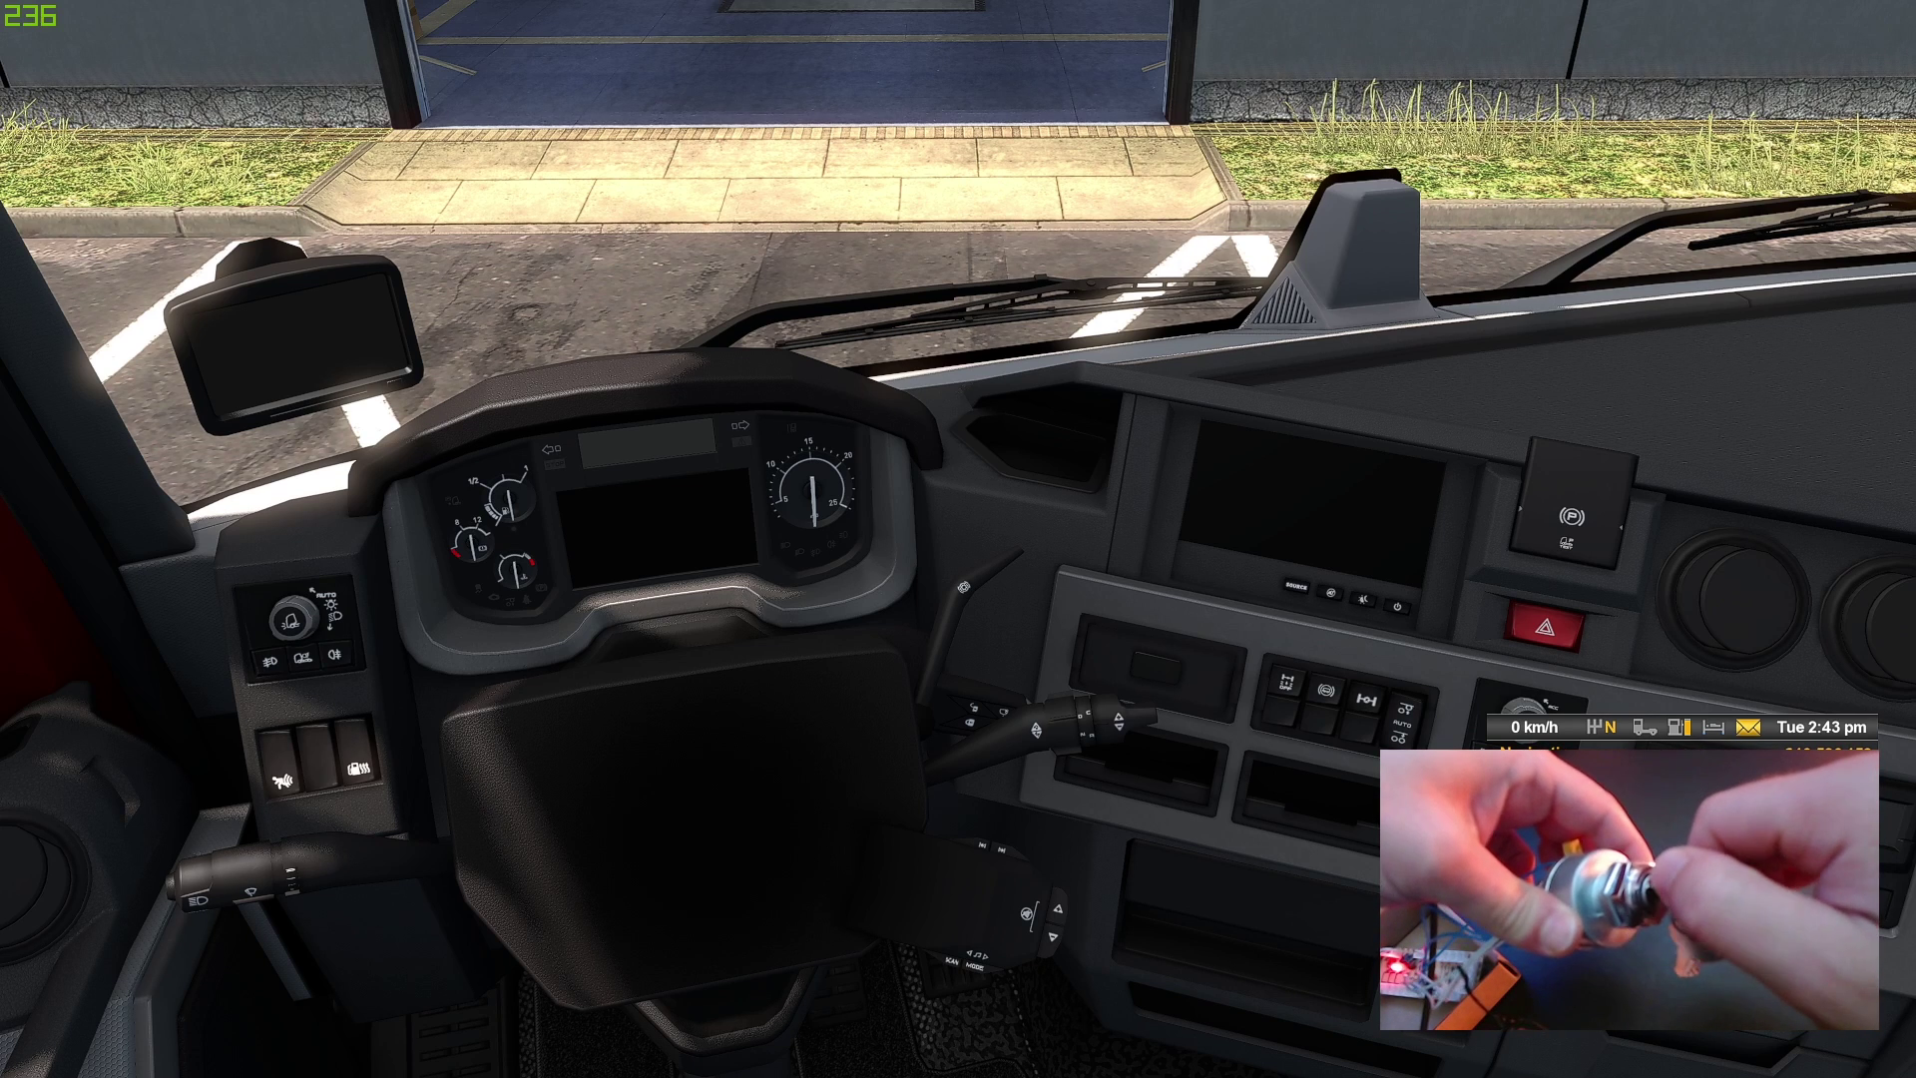
Step: Switch the electrics on, start the engine, then turn the truck's ignition off
key(e)
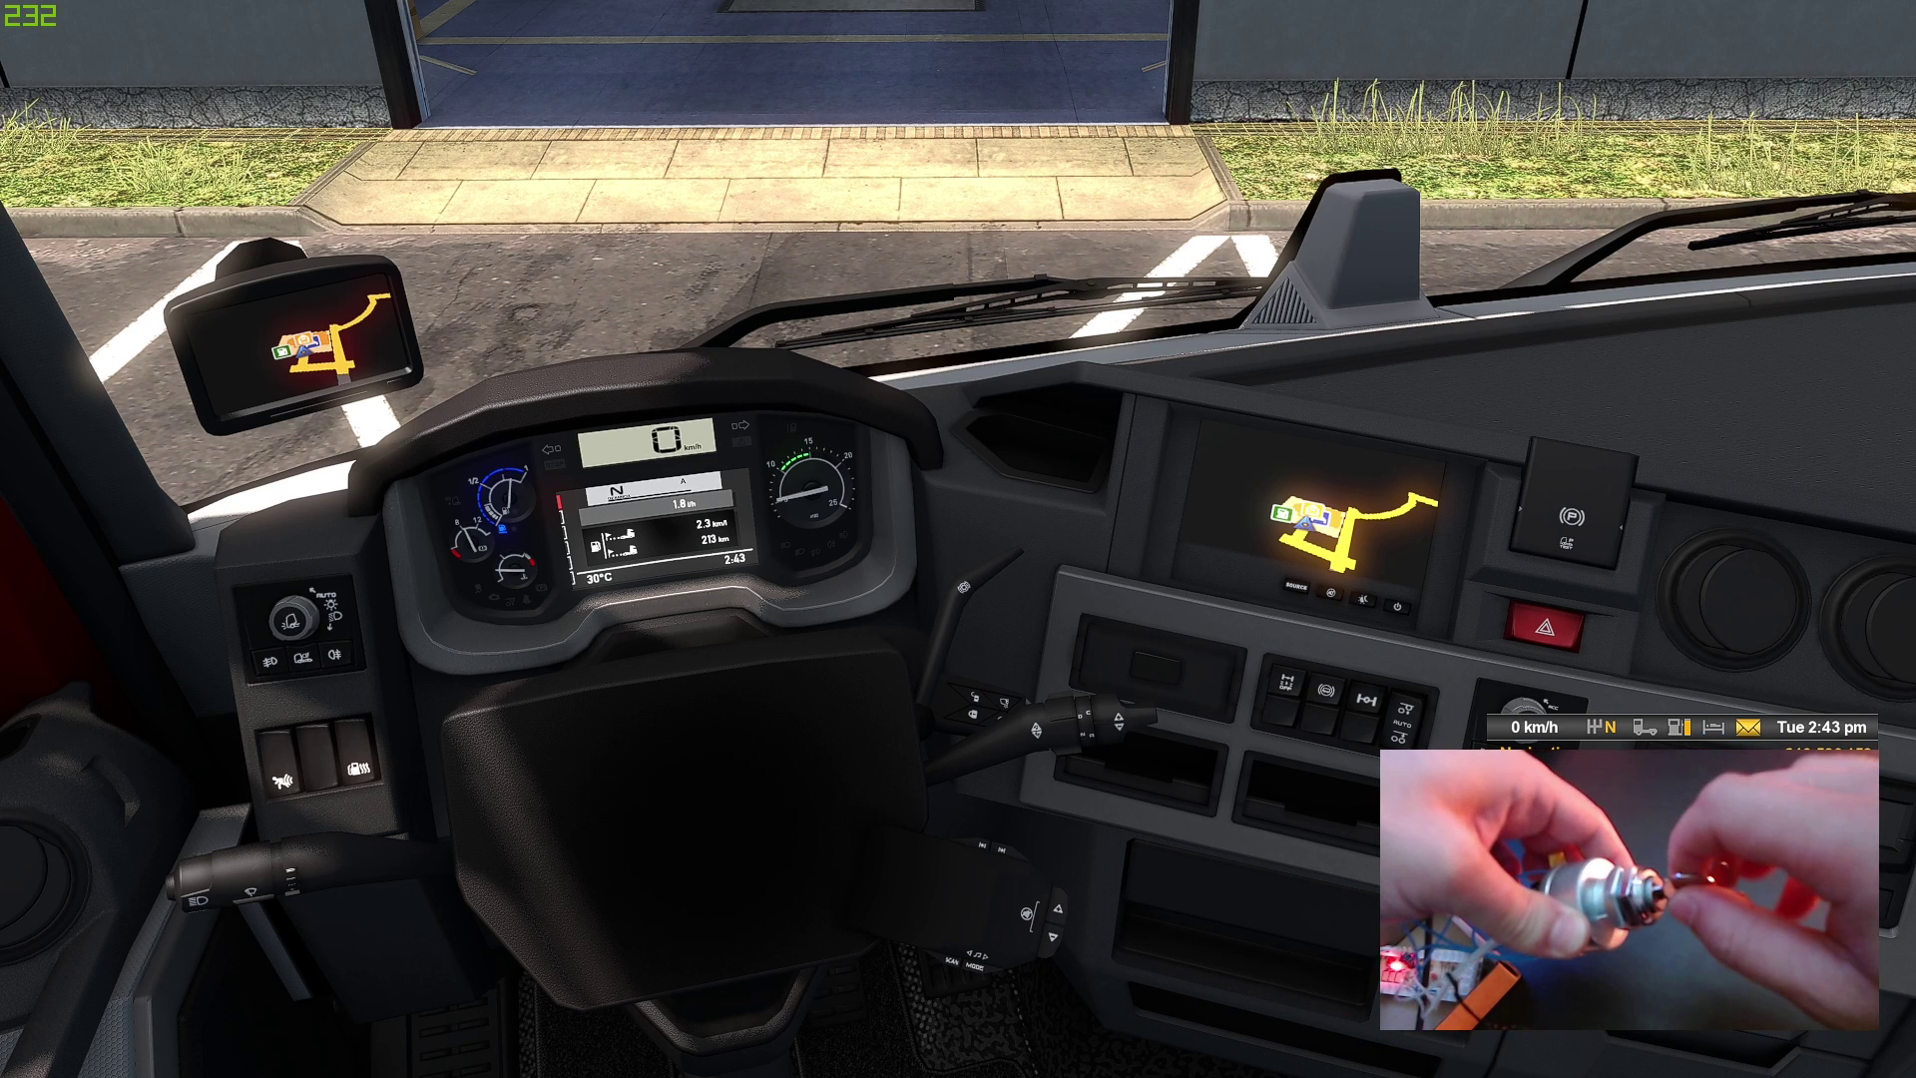
key(e)
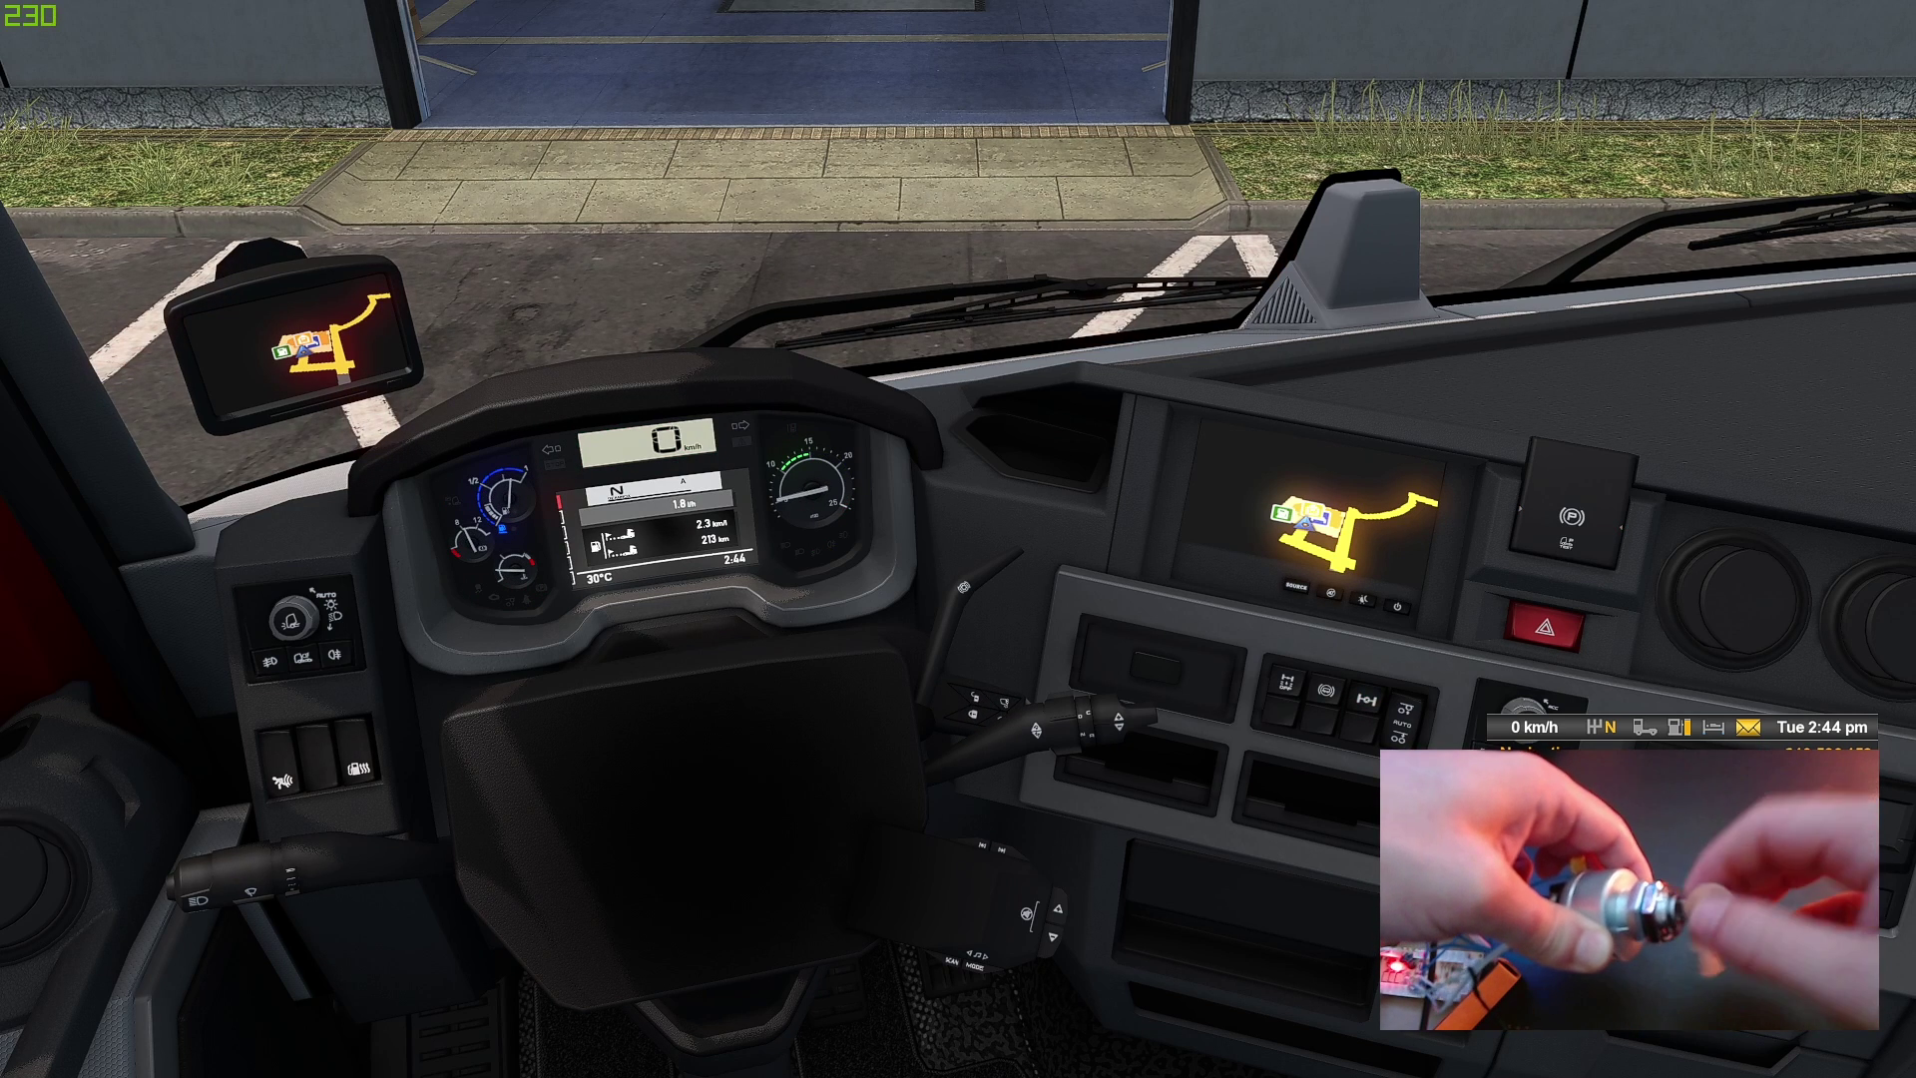
key(e)
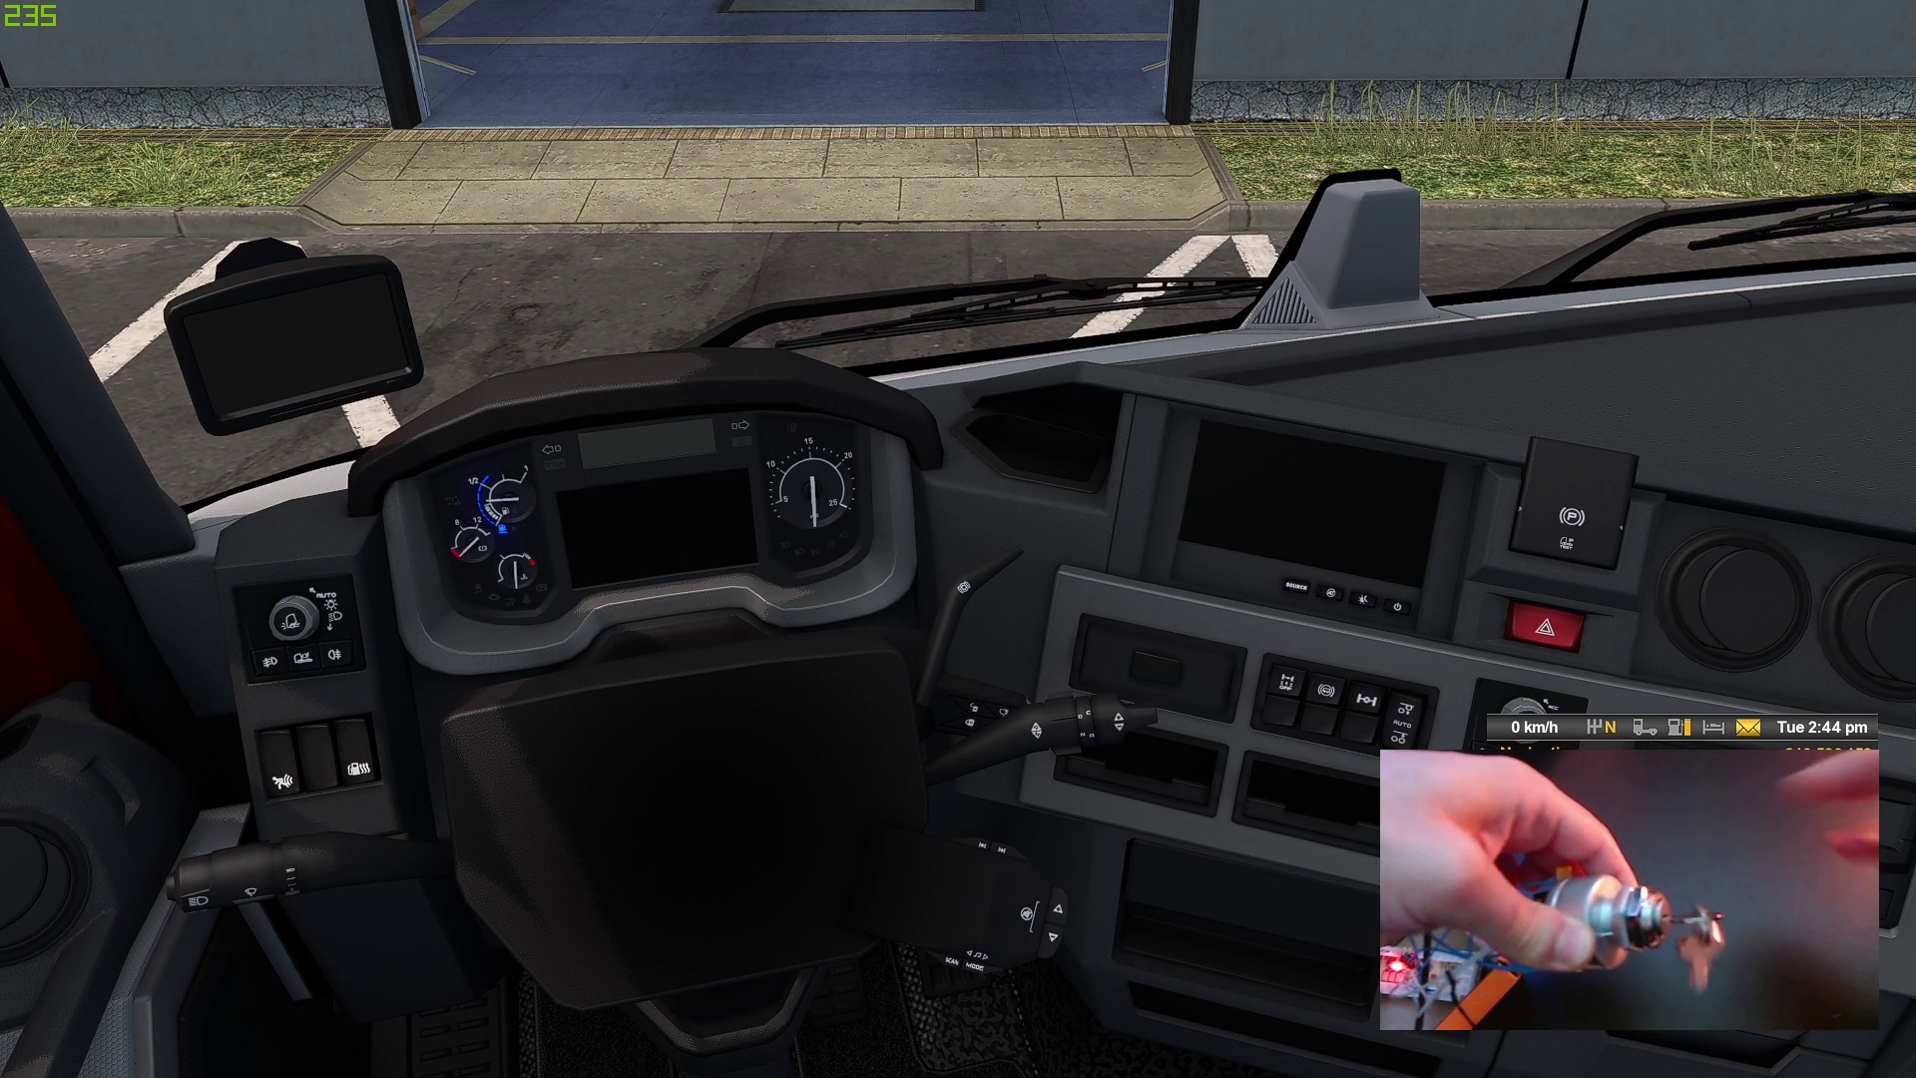